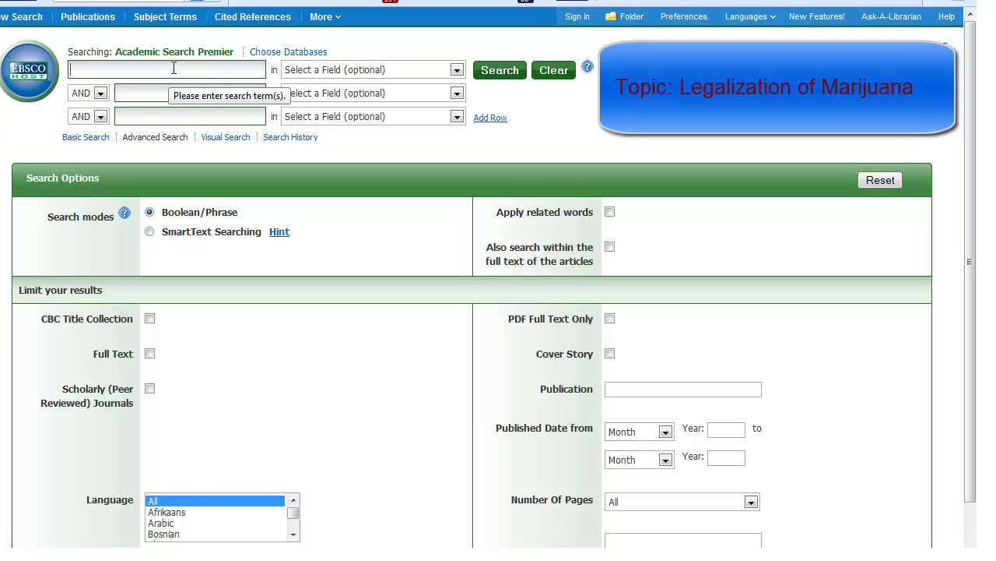
Search Academic Search Premier for 'marijuana', listing 12044 results
text(mari)
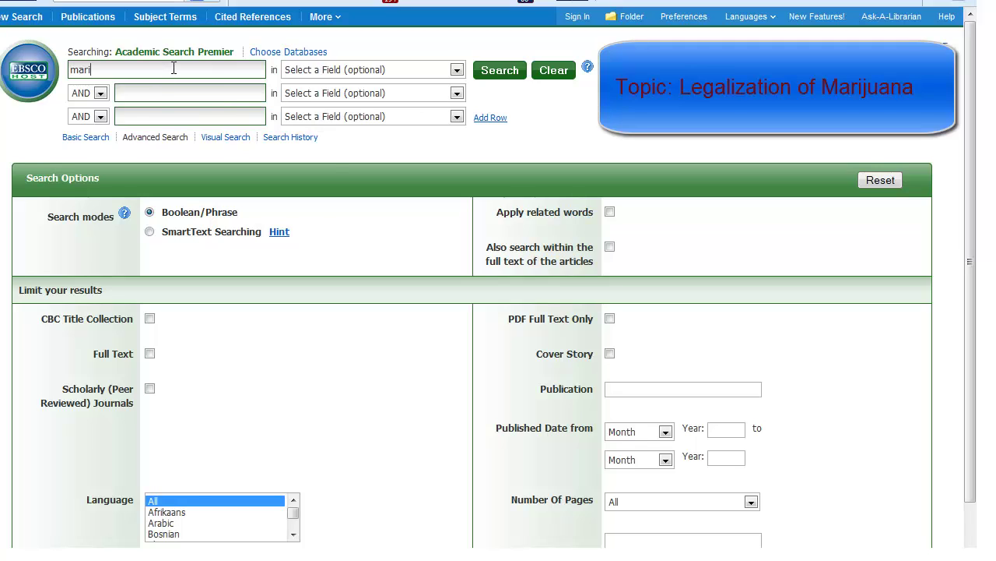
text(juana)
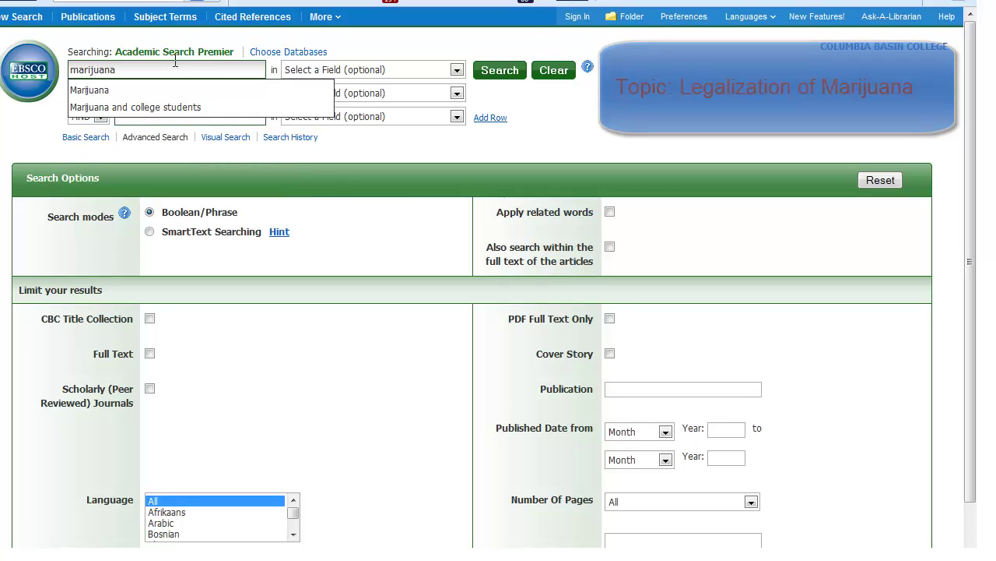
click(501, 76)
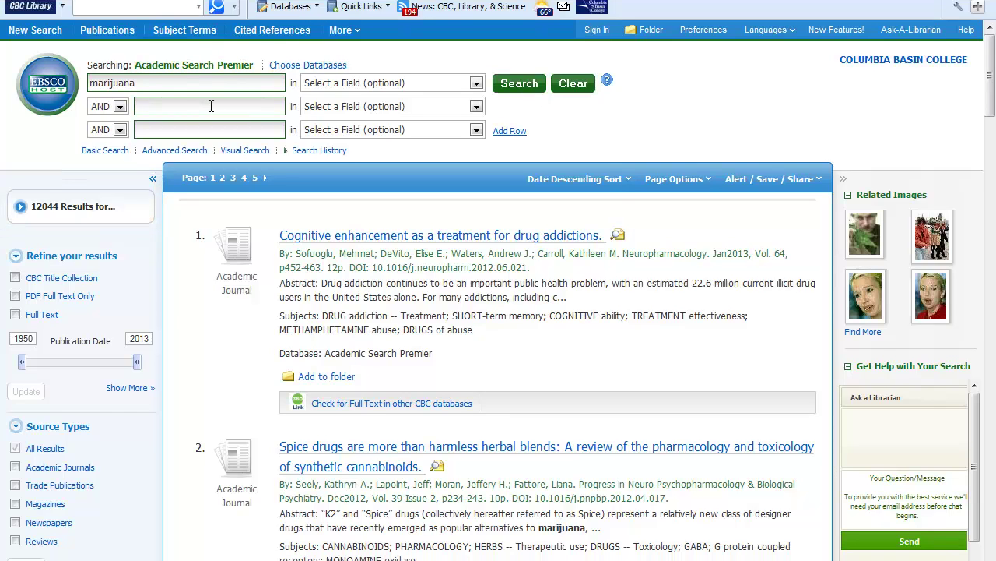
click(210, 106)
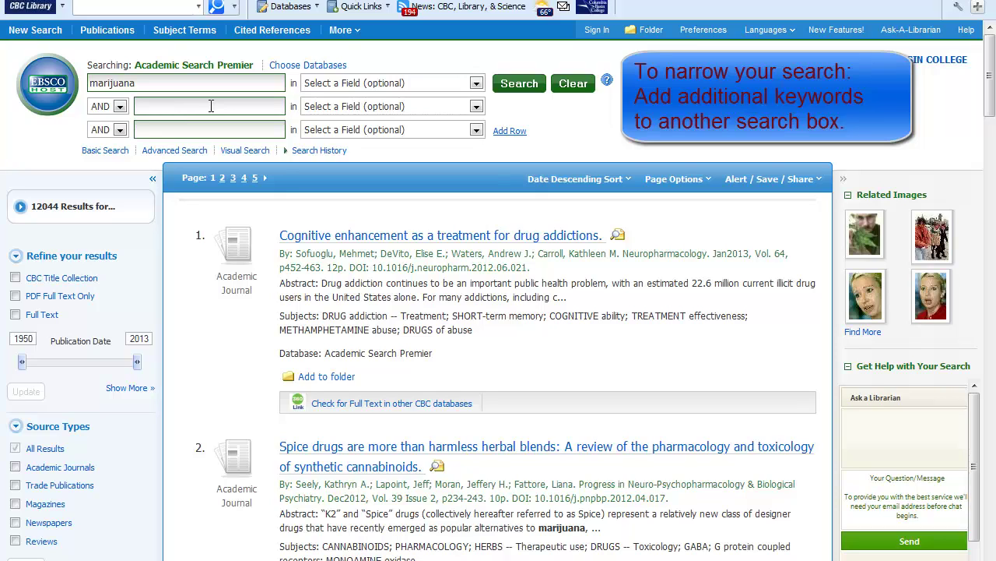
Add 'legalization' and 'teens' as AND search terms and rerun, leaving 7 results
text(legali)
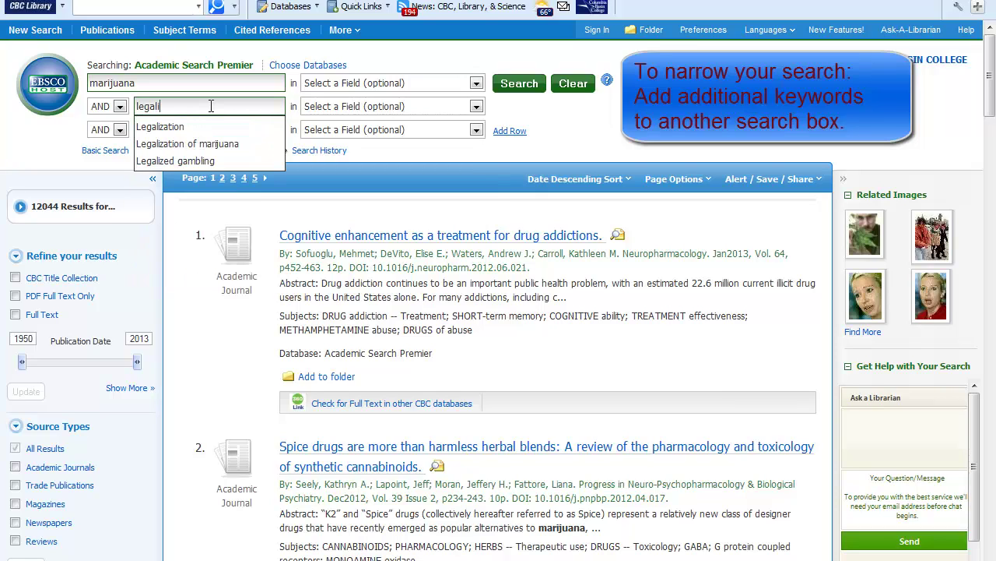
text(zation)
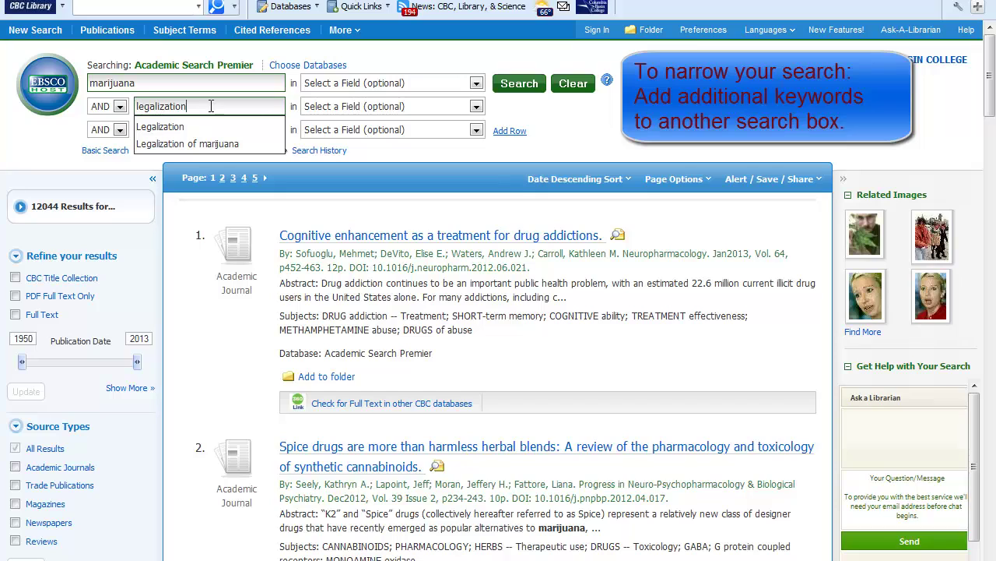
click(544, 128)
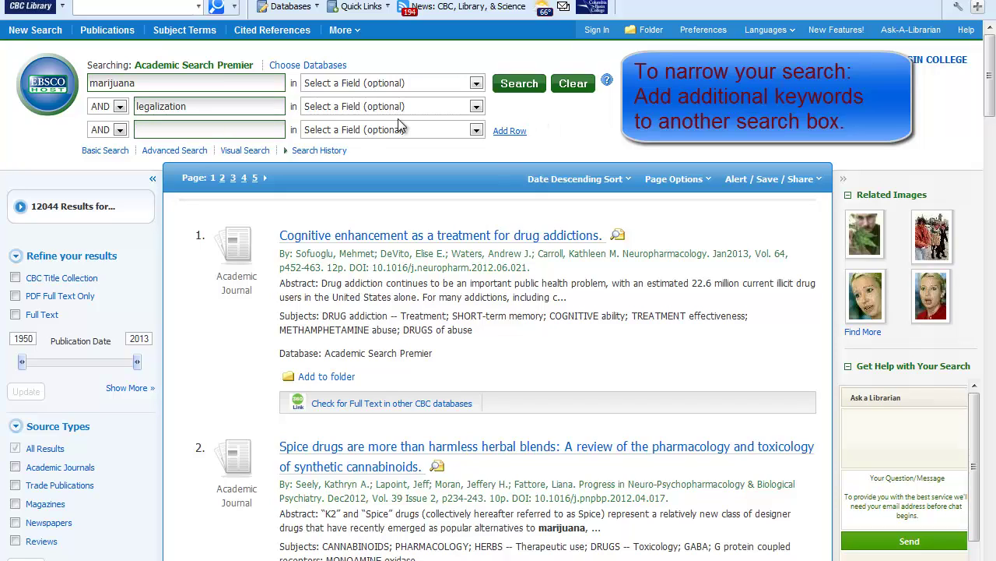
click(165, 133)
text(teens)
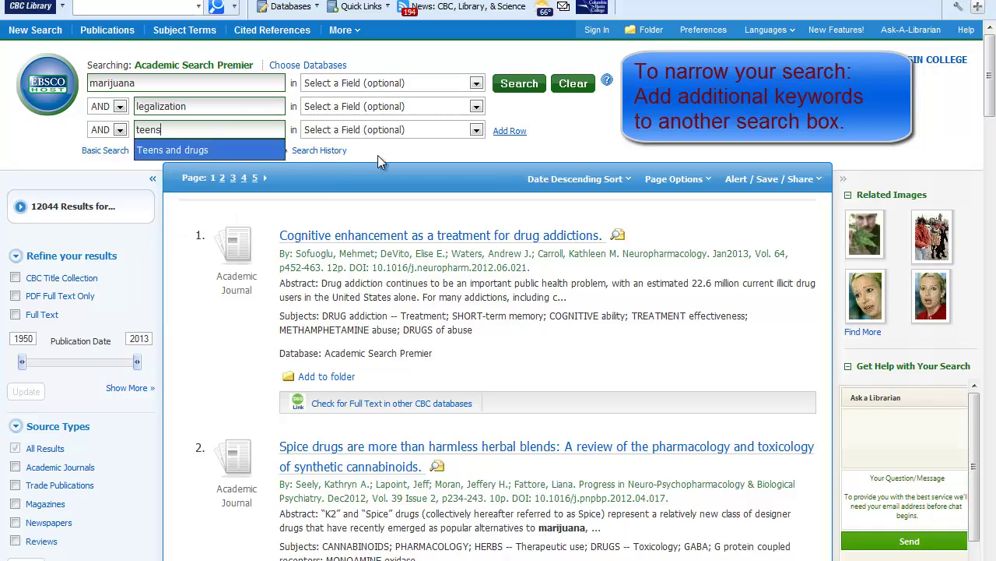
click(529, 92)
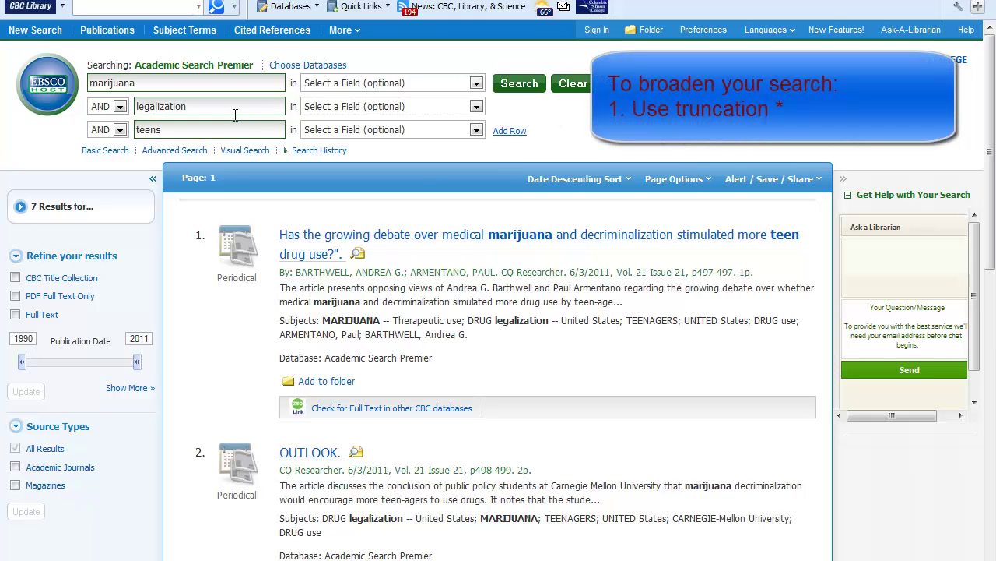
Truncate the terms to legal* and teen* and rerun the search, giving 78 results
key(BackSpace)
key(BackSpace)
key(BackSpace)
key(BackSpace)
key(BackSpace)
key(BackSpace)
key(BackSpace)
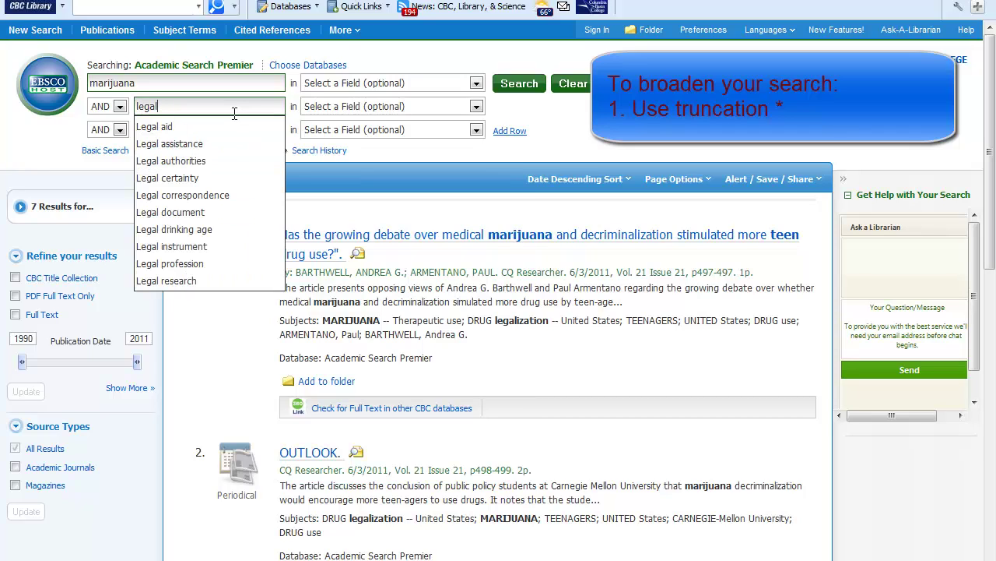
text(*)
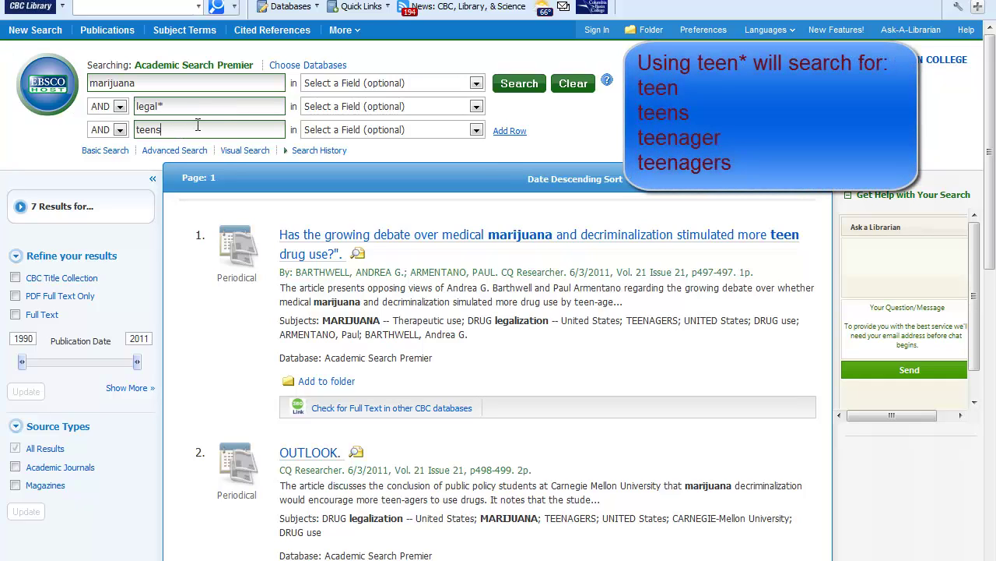
key(BackSpace)
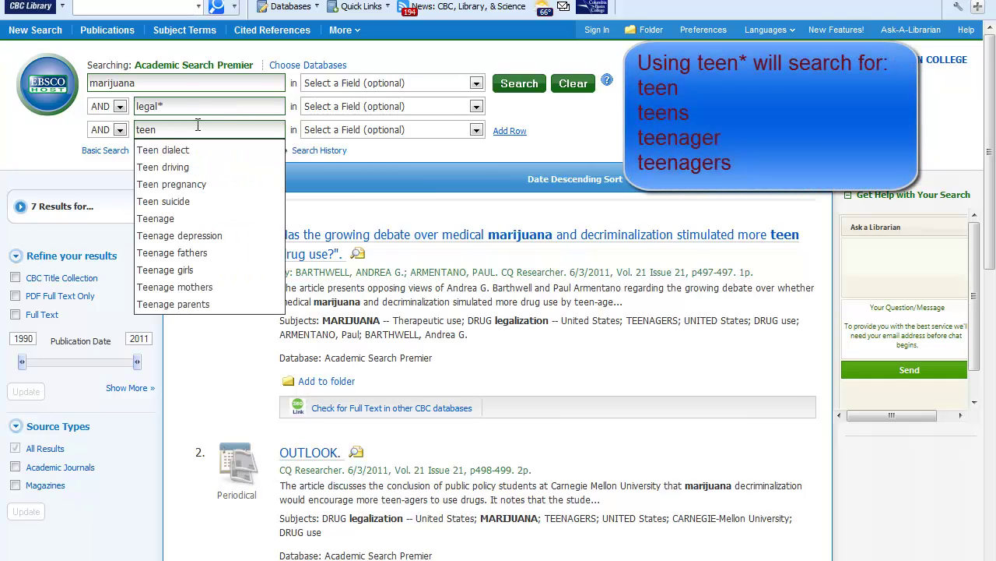
text(*)
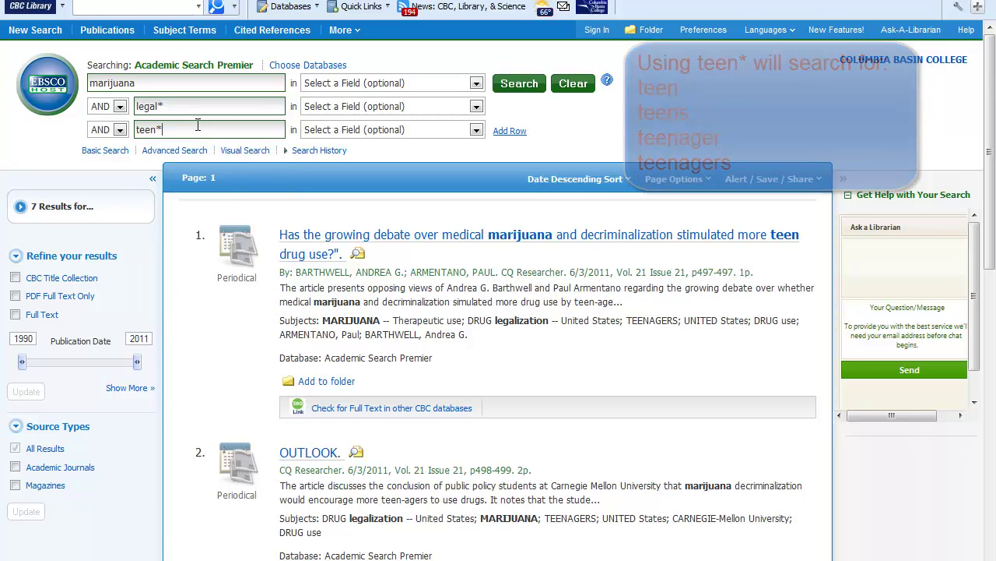
click(519, 83)
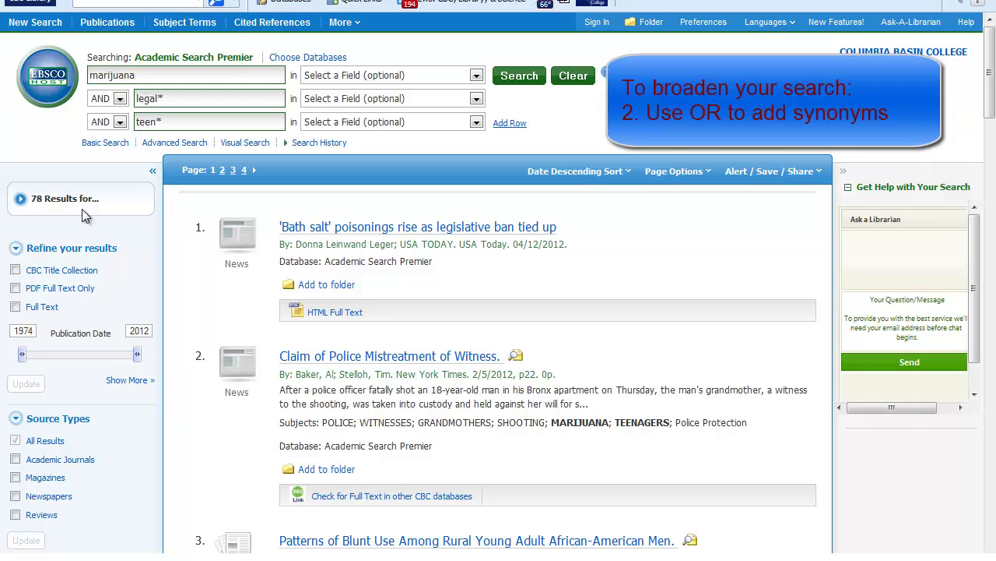
Add OR synonyms cannabis, decriminal*, adolescen* and youth to the terms, giving 175 results
click(165, 74)
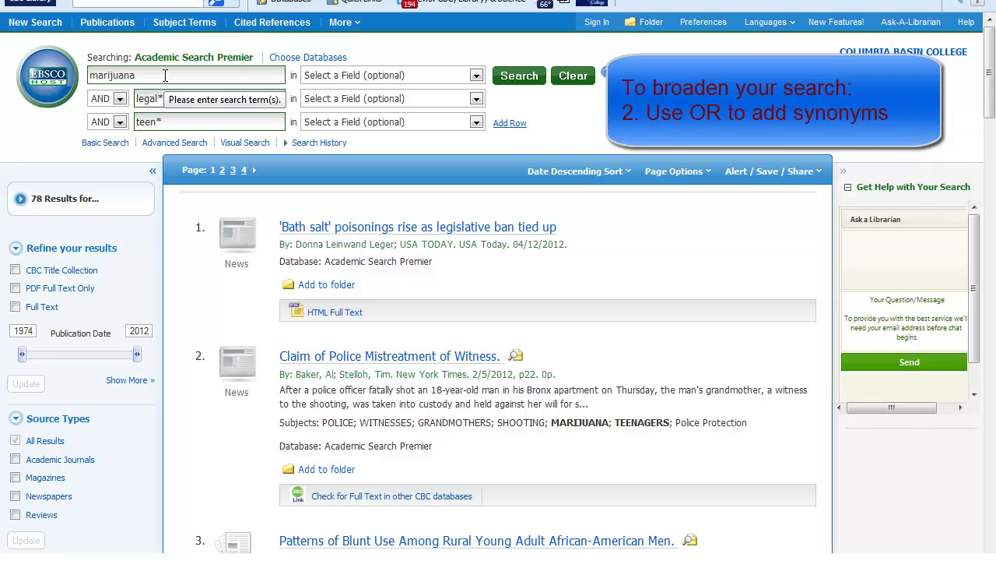
text(OR)
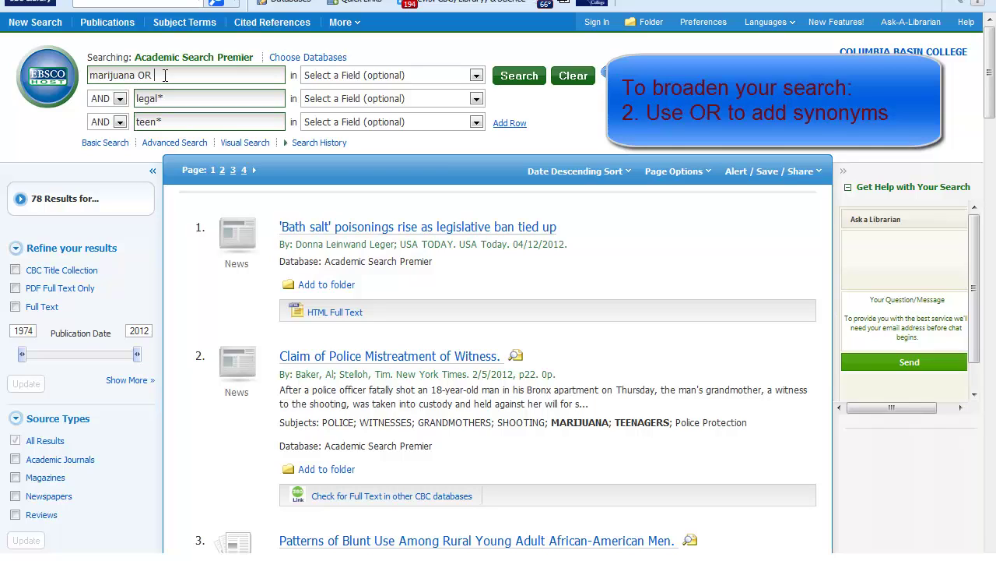
text( cannabis)
click(234, 98)
text(OR decriminal)
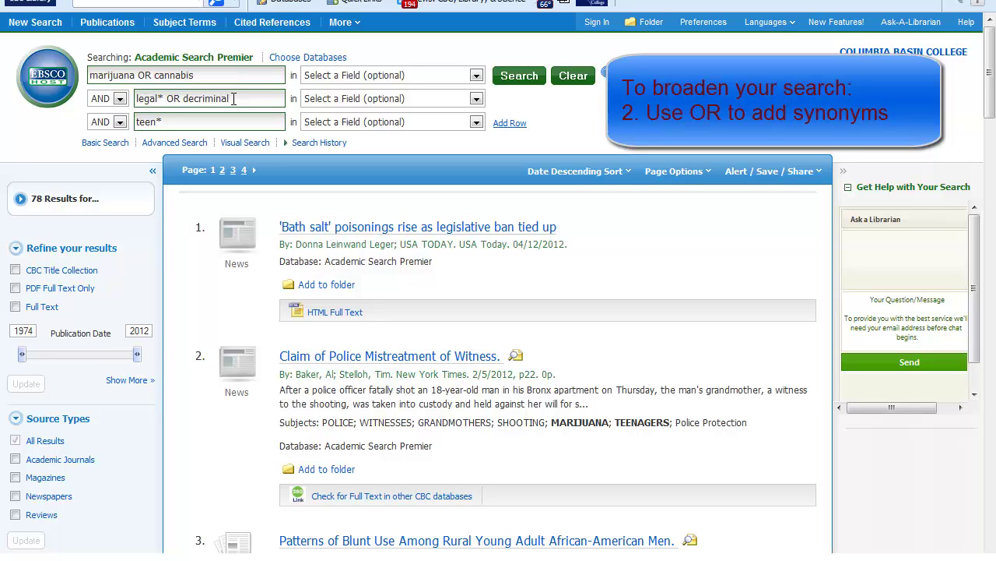
text(*)
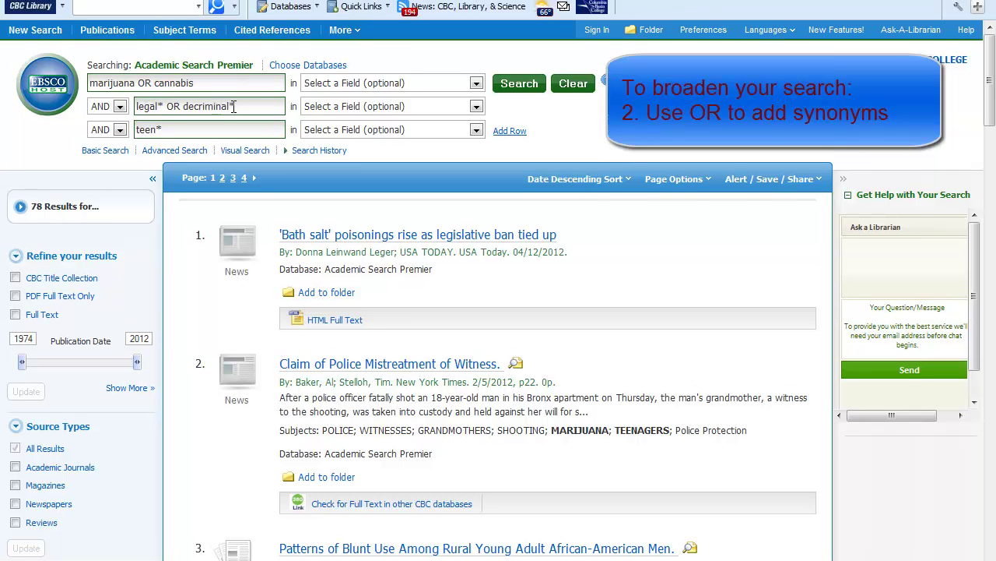
click(208, 134)
text(OR adolescen* OR youth)
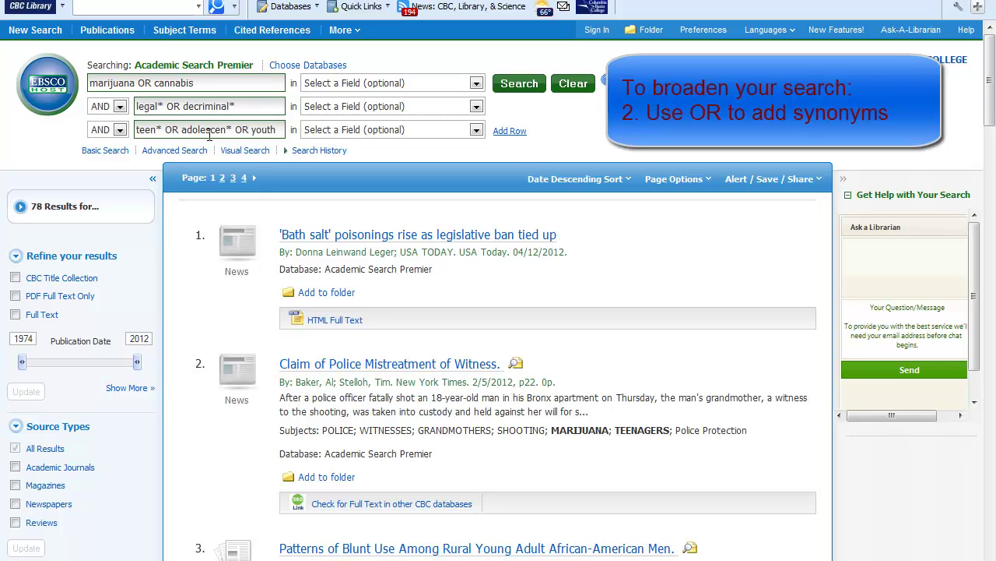
click(518, 85)
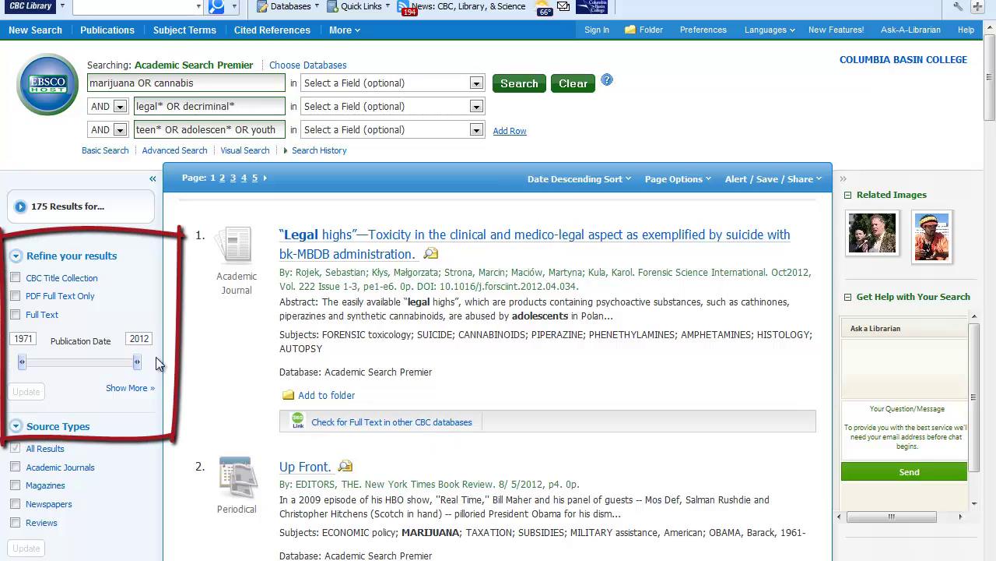
Limit results to Full Text, CBC Title Collection and publication years 2000–2012, leaving 58
click(15, 315)
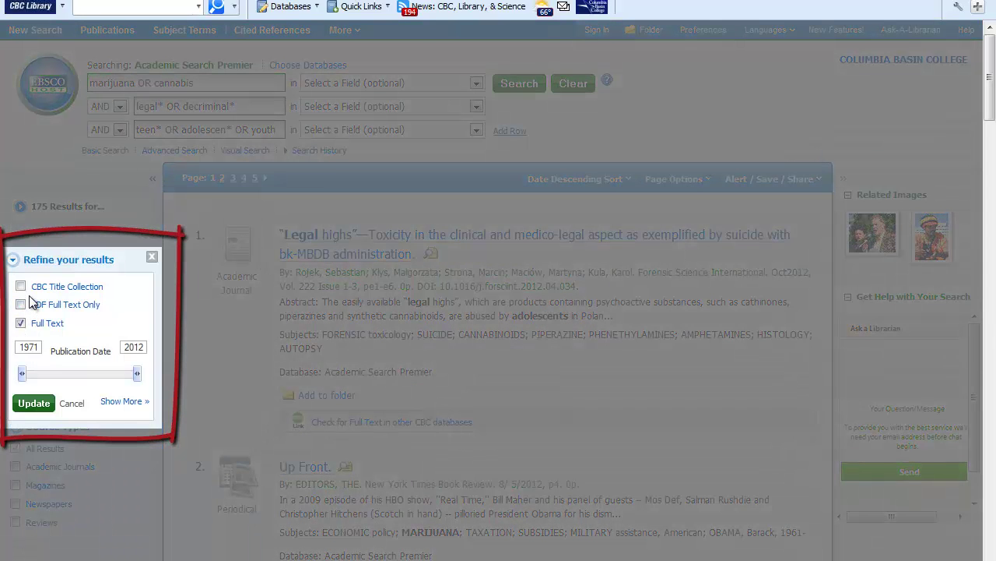
click(21, 288)
double_click(42, 348)
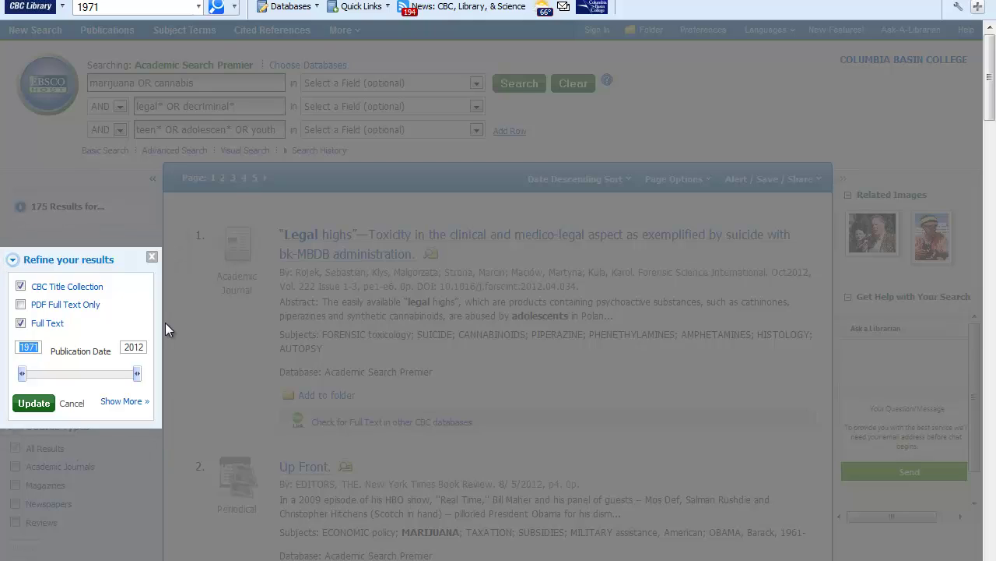
text(2000)
click(34, 403)
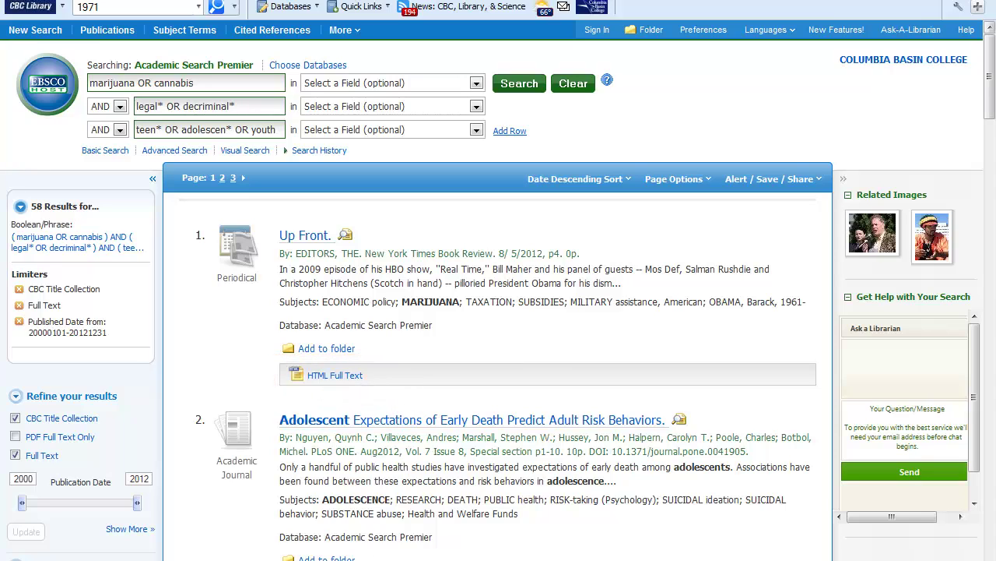
drag(992, 73, 965, 126)
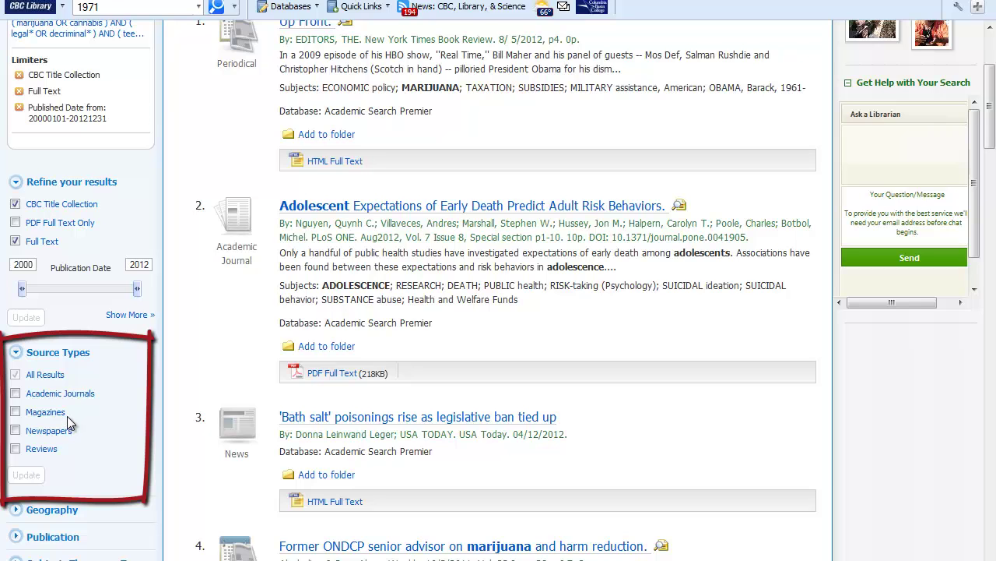
click(14, 394)
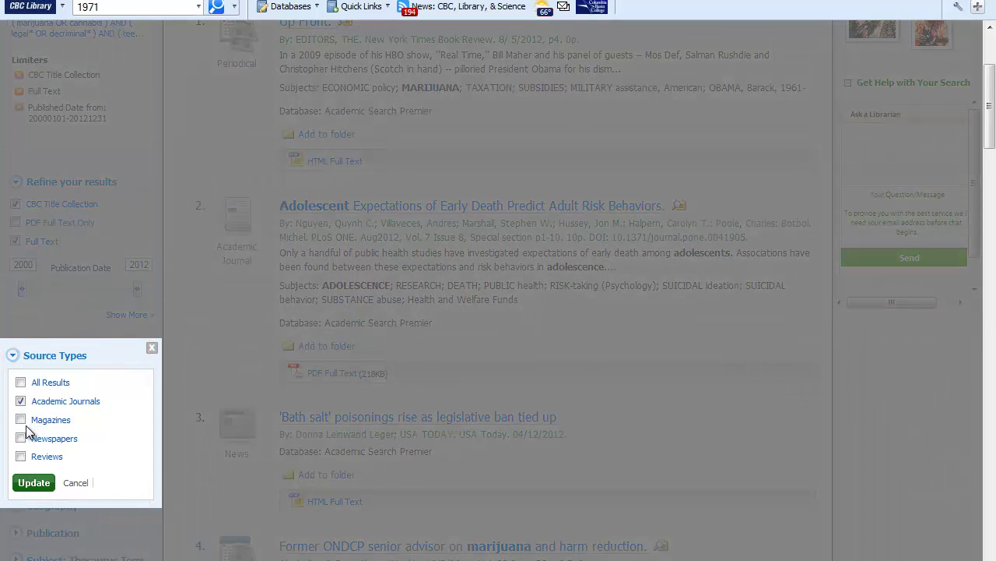
click(20, 420)
click(20, 437)
click(20, 419)
click(20, 401)
click(81, 484)
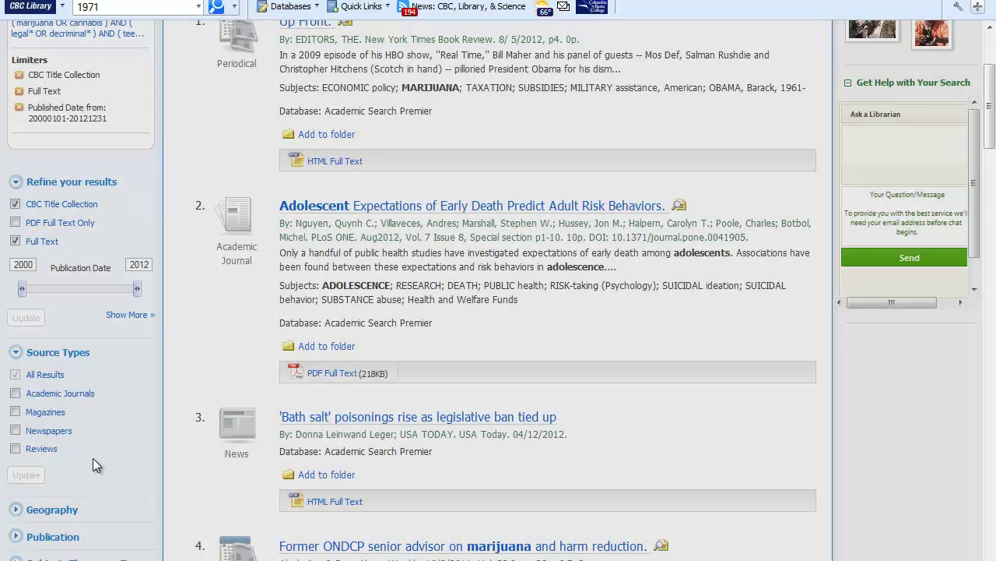
scroll(92, 458, up, 3)
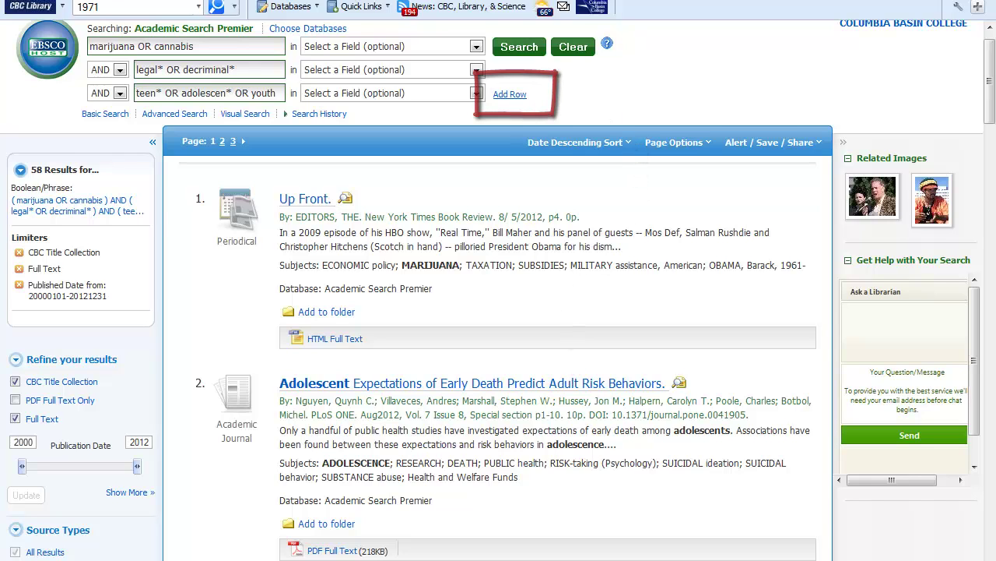
Add a fourth AND search row containing 'medic* or therap*'
click(516, 96)
click(189, 153)
text(medic)
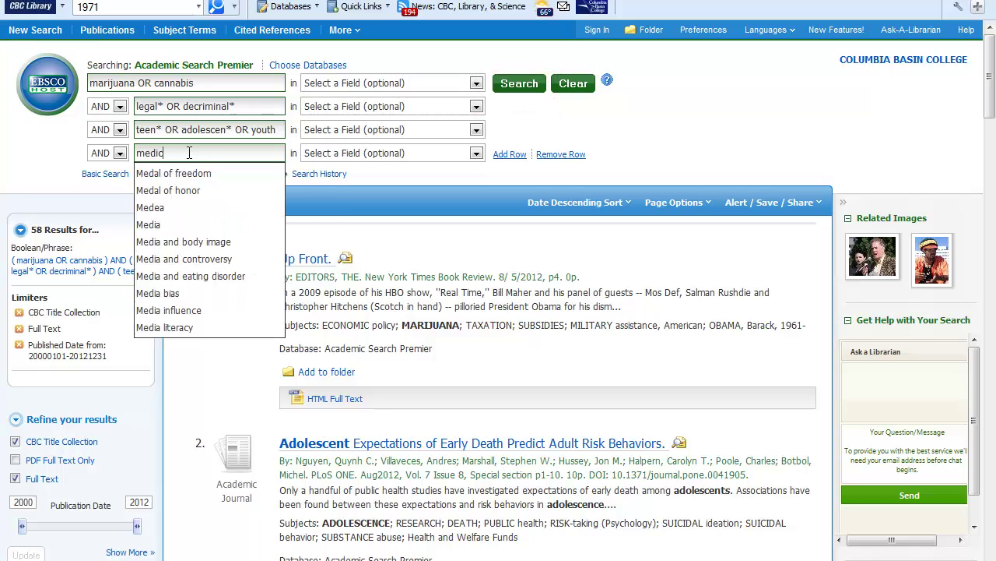
text(* )
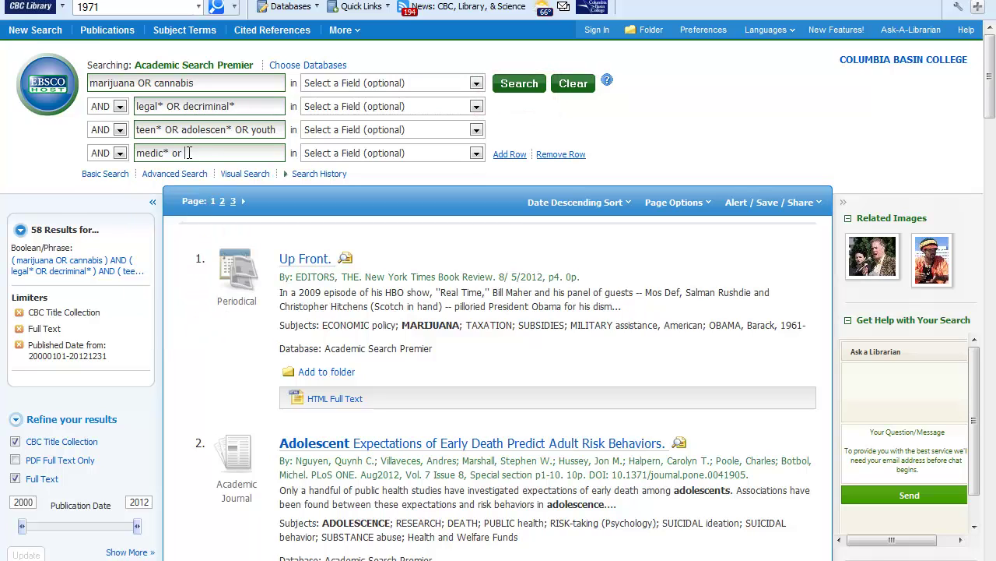
text(or therap)
key(BackSpace)
key(BackSpace)
key(BackSpace)
key(BackSpace)
text(*)
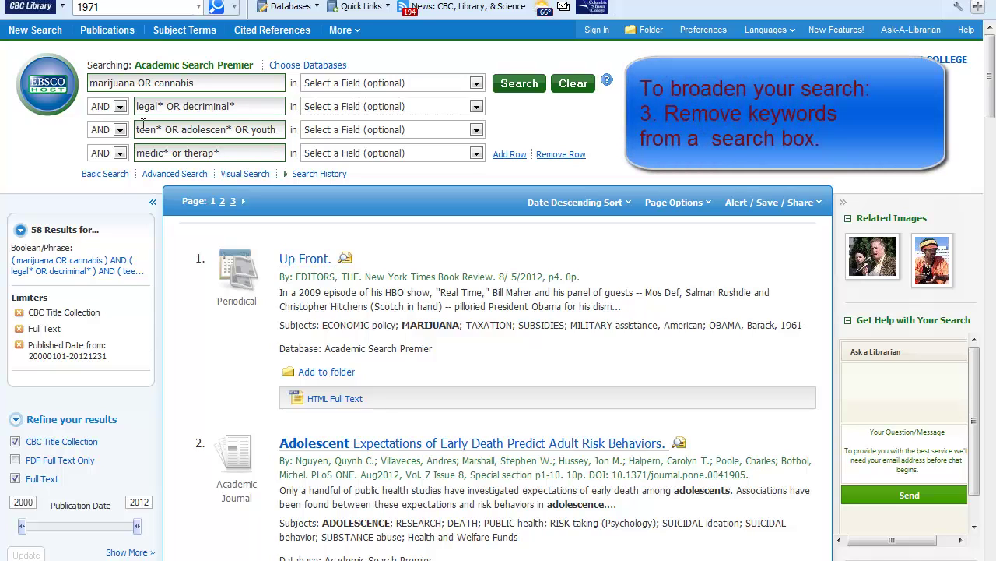
Clear the teen*/adolescen*/youth term from the third box and rerun, giving 361 results
drag(136, 129, 278, 129)
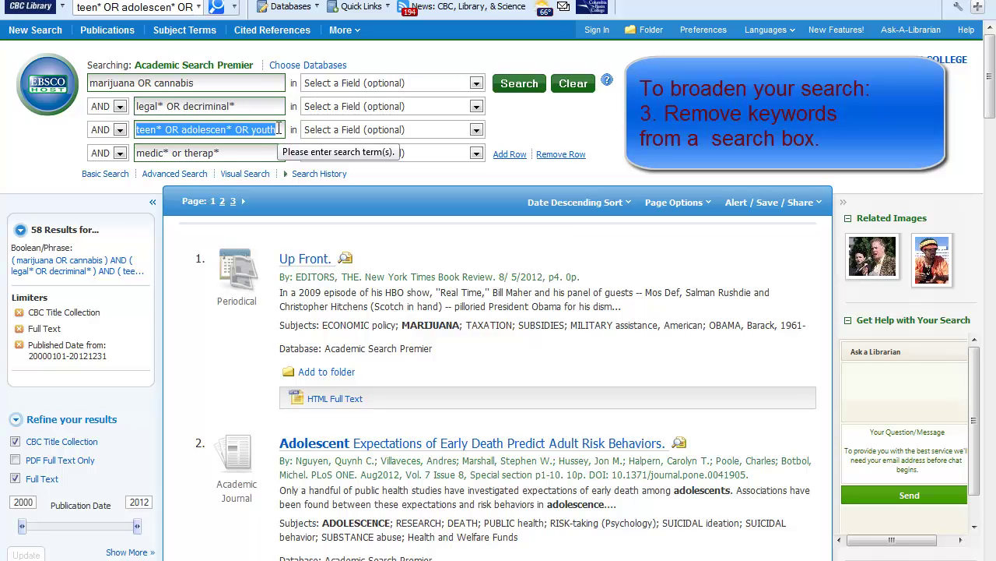
key(BackSpace)
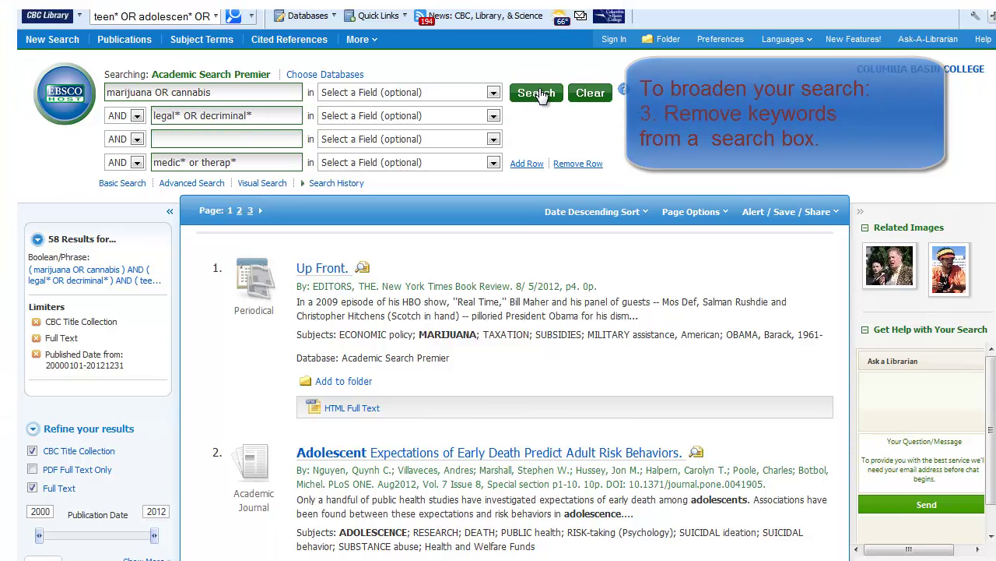
click(537, 93)
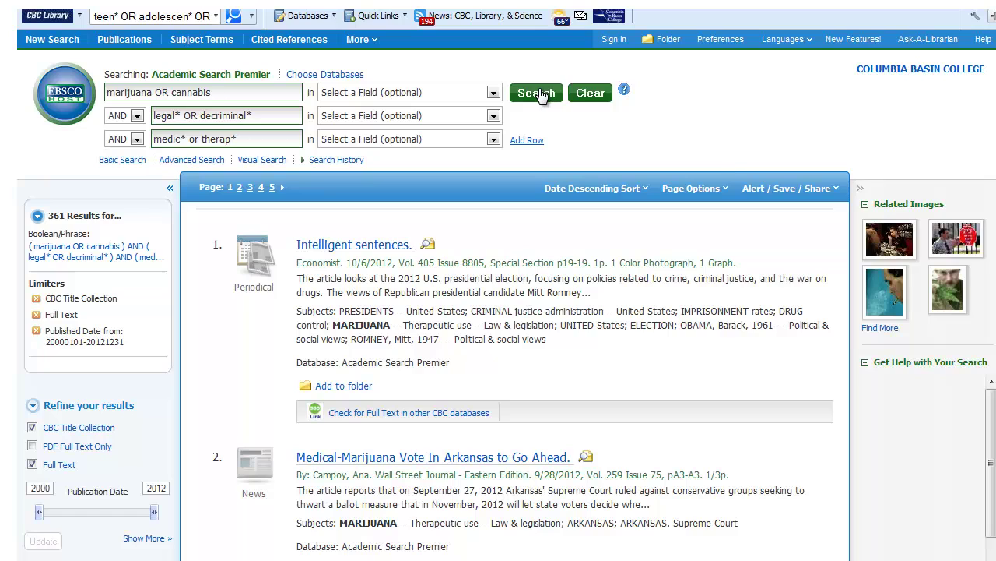